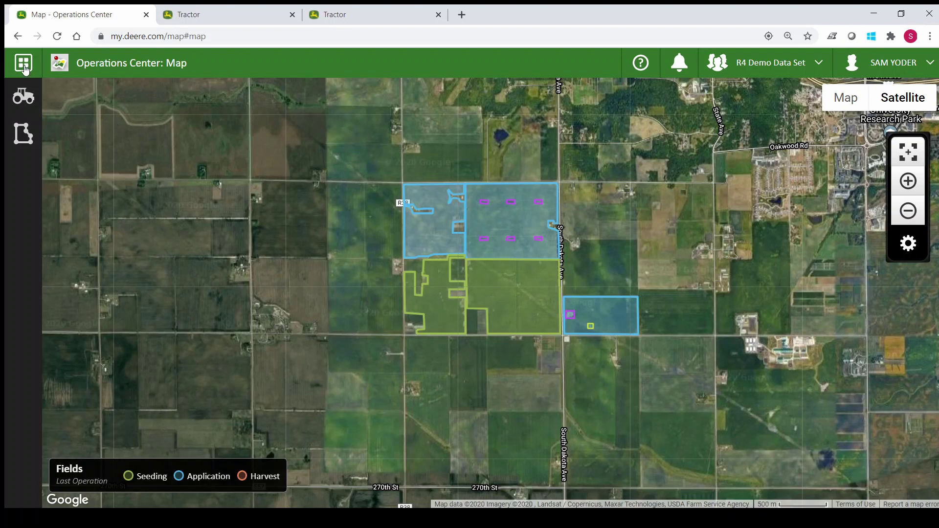
Check the Tools and Fields panels, then open Rented 2's summary (176.84 ac soybeans) in Field Analyzer.
left_click(24, 63)
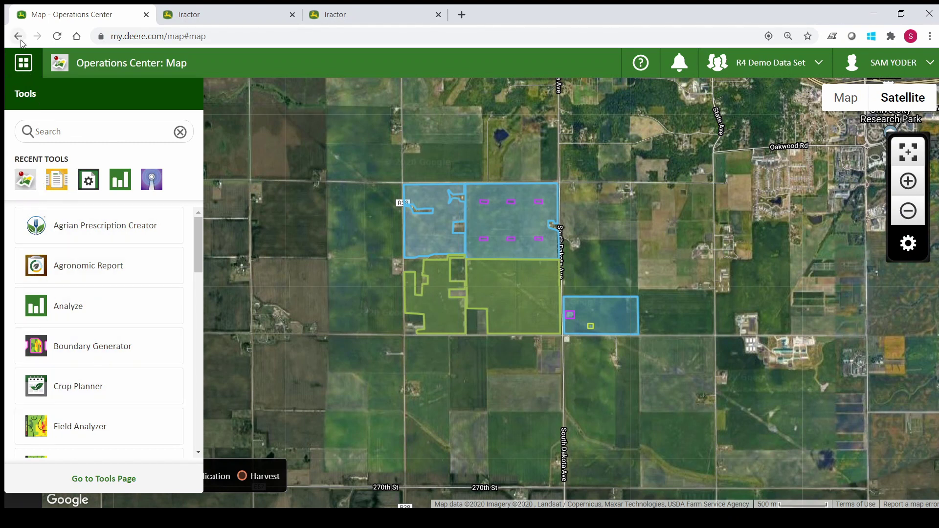
left_click(24, 65)
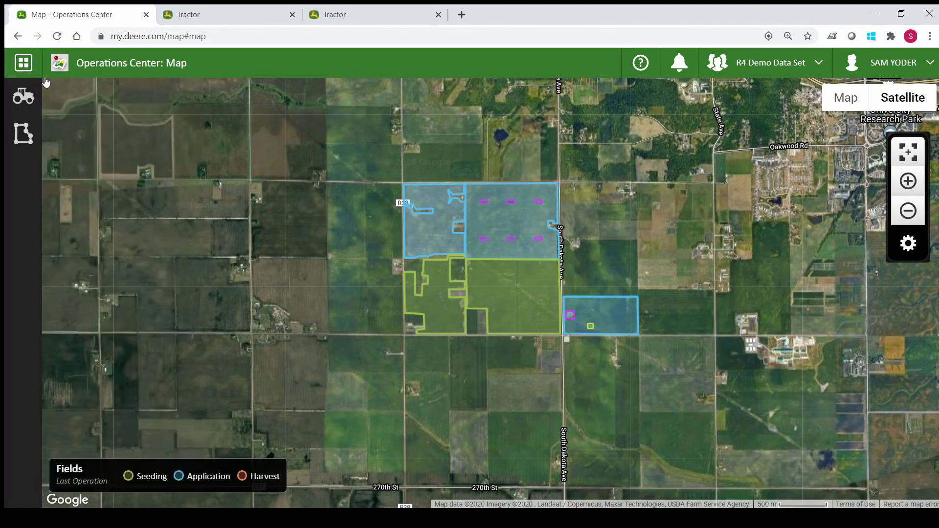
left_click(22, 139)
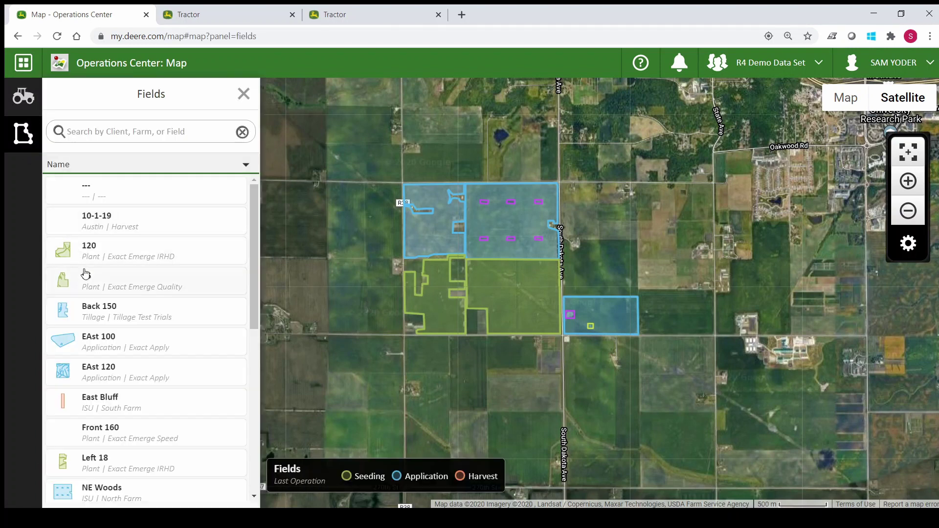
left_click(244, 94)
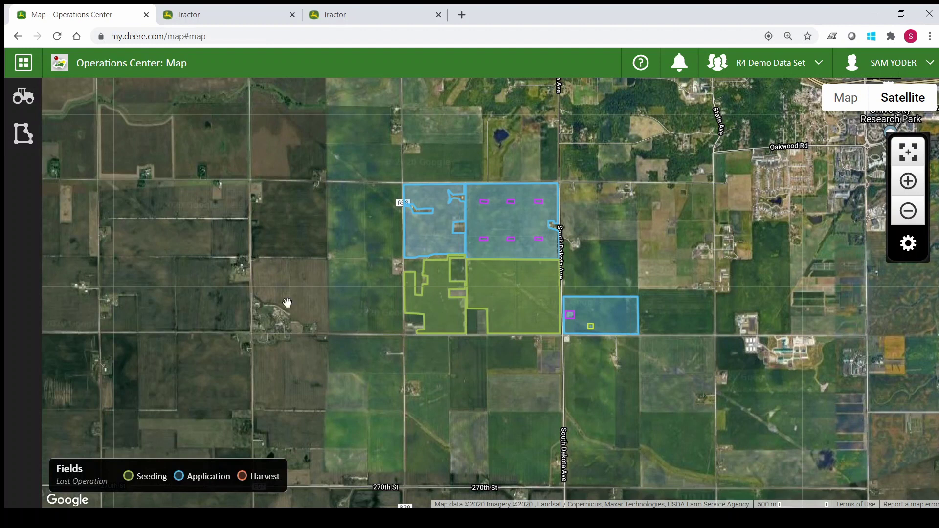
left_click(525, 300)
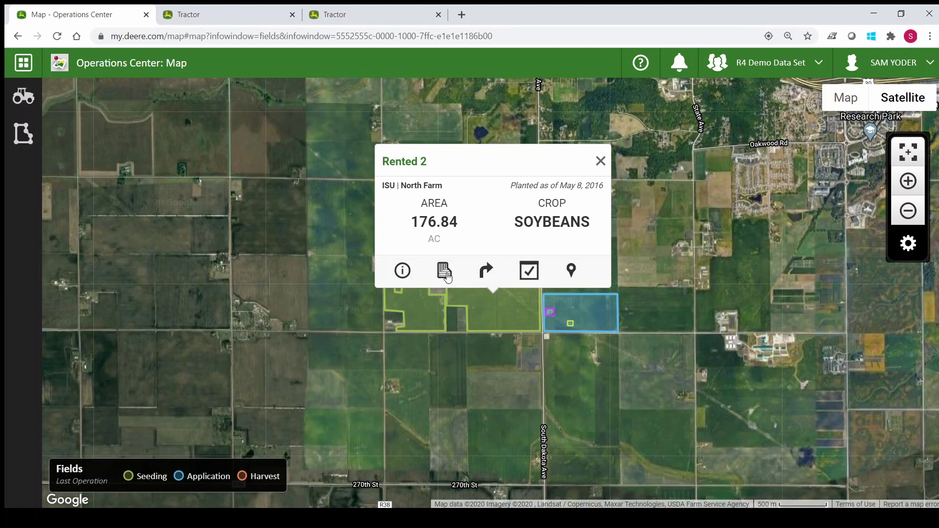
left_click(446, 275)
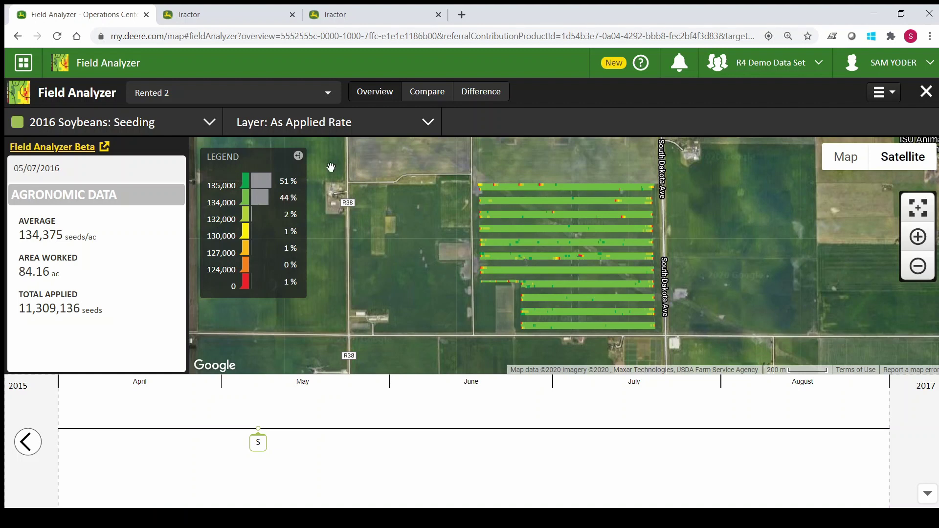
Show Rented 2's 2015 Corn: Seeding as-applied rate map, averaging 33,713 seeds/ac.
left_click(114, 129)
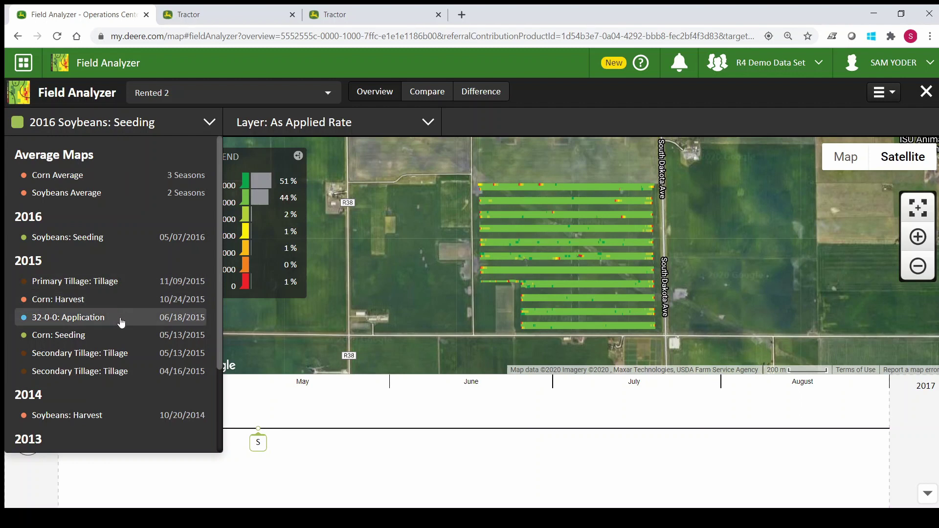
scroll(126, 333, "down", 2)
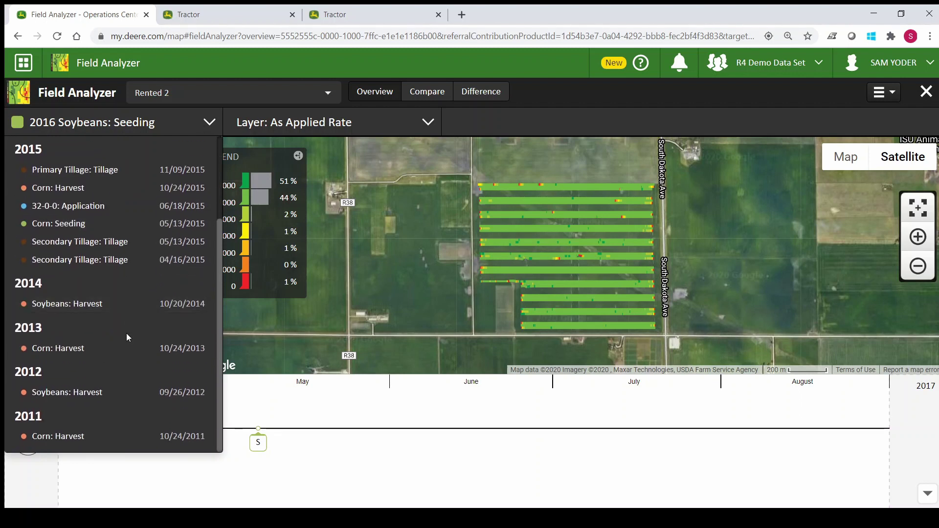
left_click(51, 225)
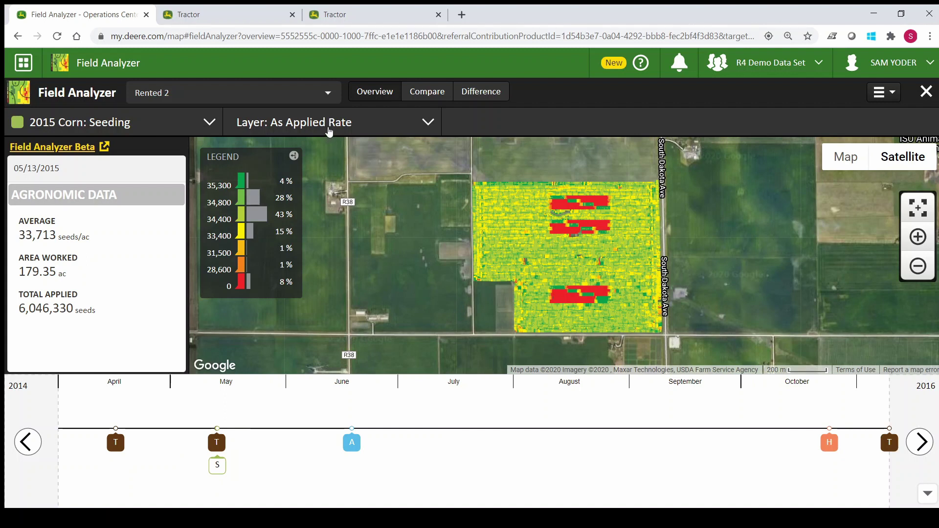
Switch the 2015 corn seeding layer to Planned Rate and view it in Compare.
left_click(383, 130)
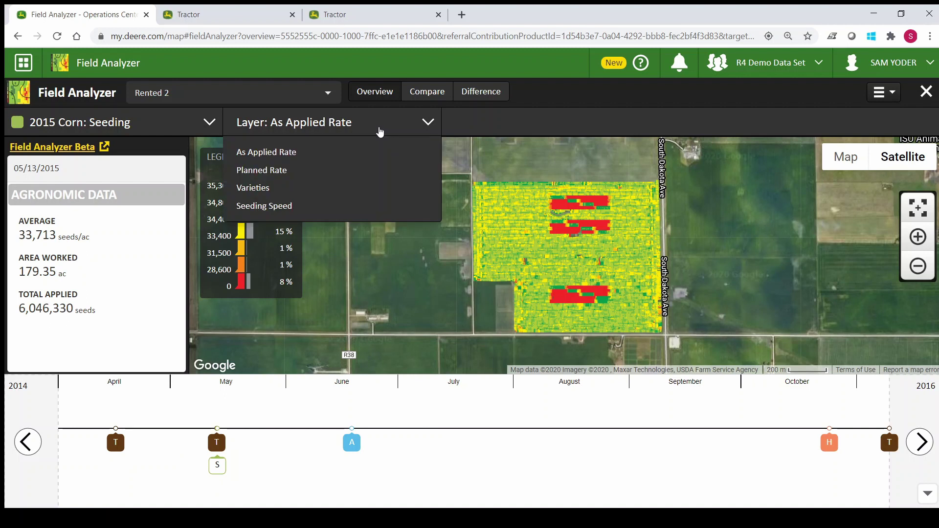
left_click(290, 172)
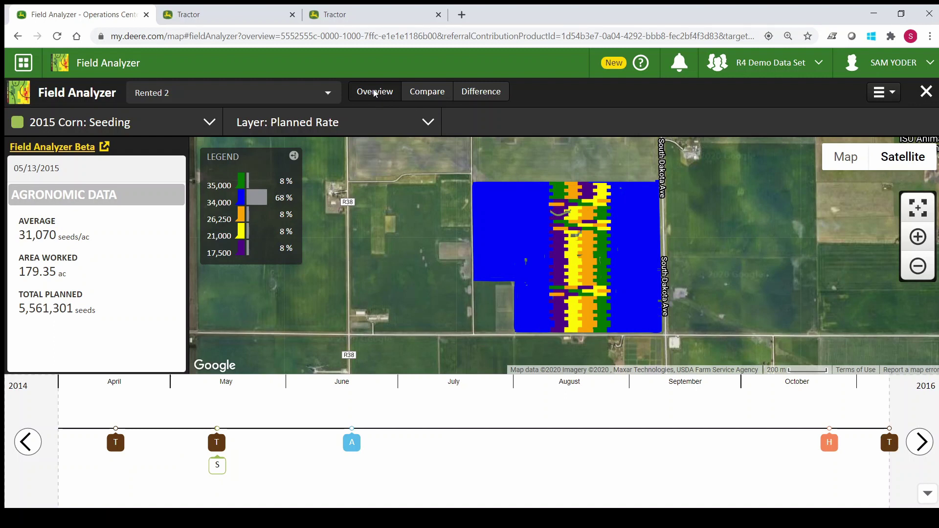
left_click(435, 99)
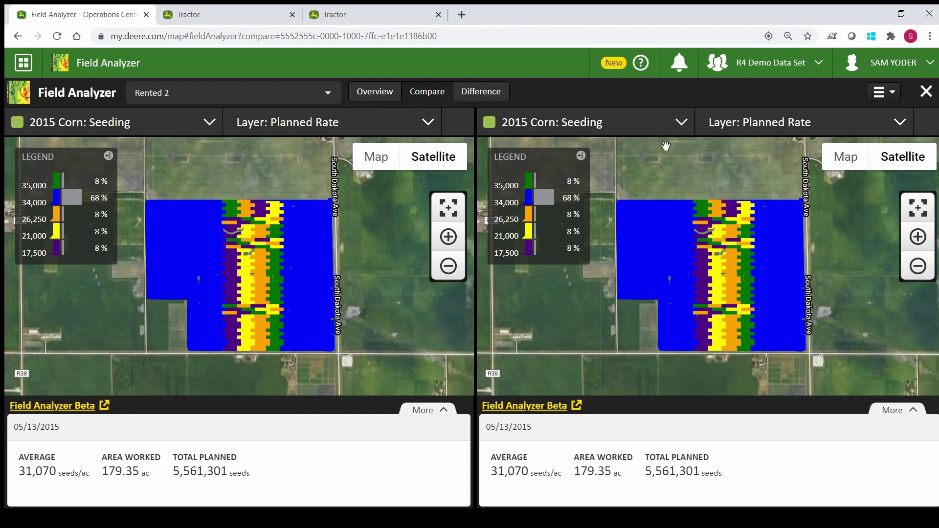
Put the 2015 Corn: Harvest dry yield map (171.88 bu/ac) in the right Compare pane.
left_click(656, 128)
left_click(555, 309)
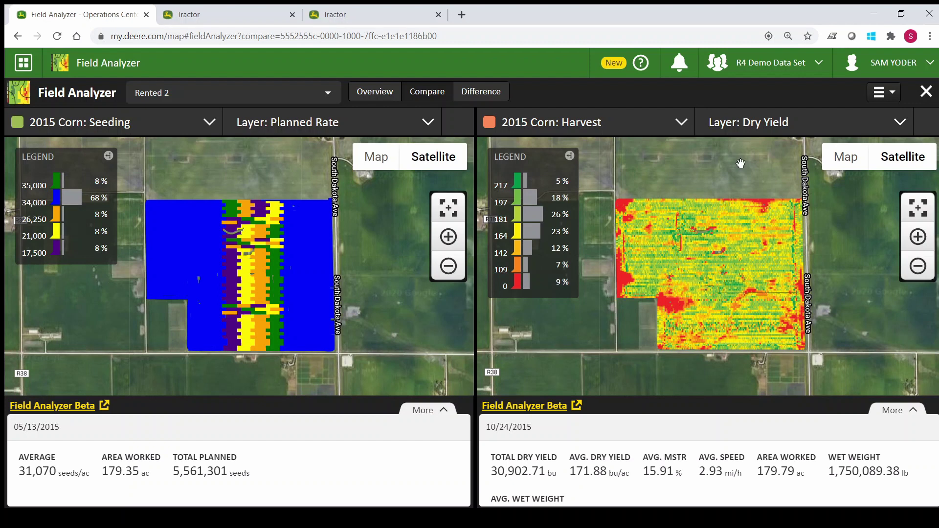
left_click(493, 94)
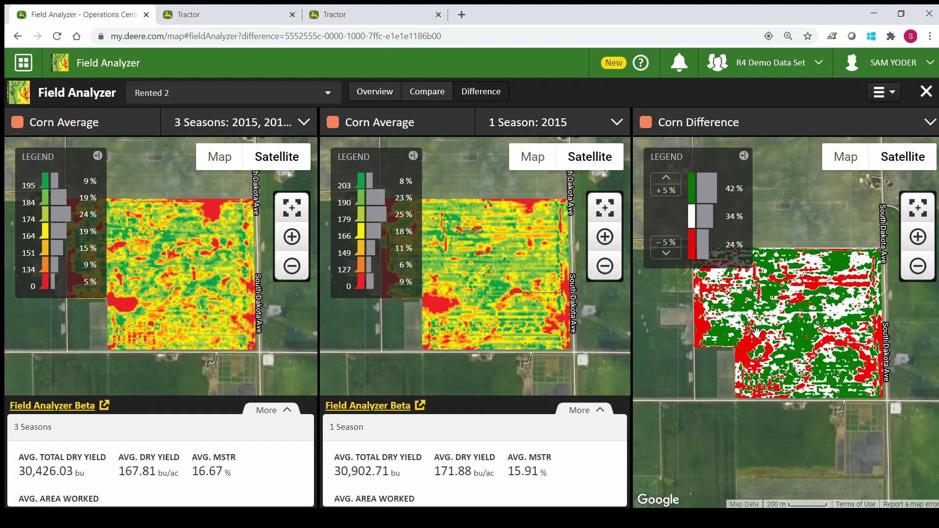
Return from the Corn Average and Corn Difference maps to the single-map Overview.
left_click(375, 91)
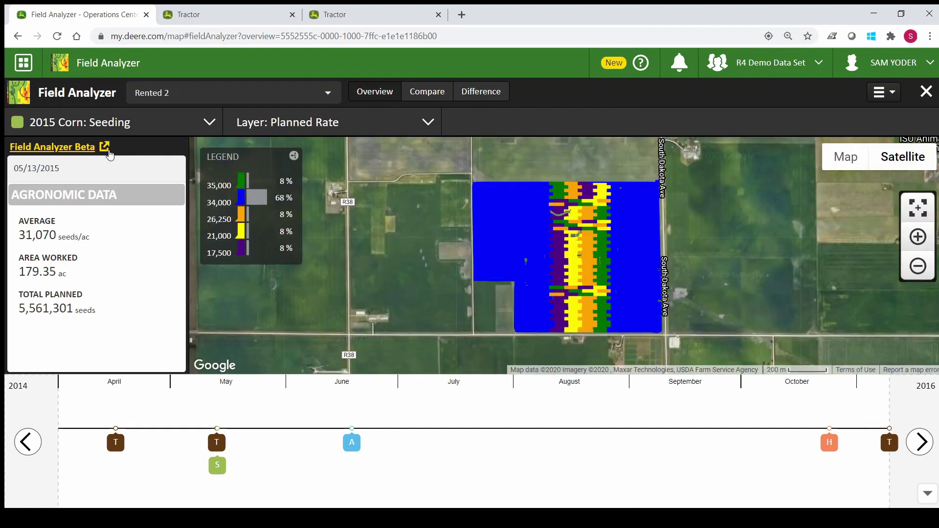
Launch Field Analyzer Beta, showing Rented 2's 2016 soybean seeding rate map at 134,000 seeds/ac.
left_click(60, 151)
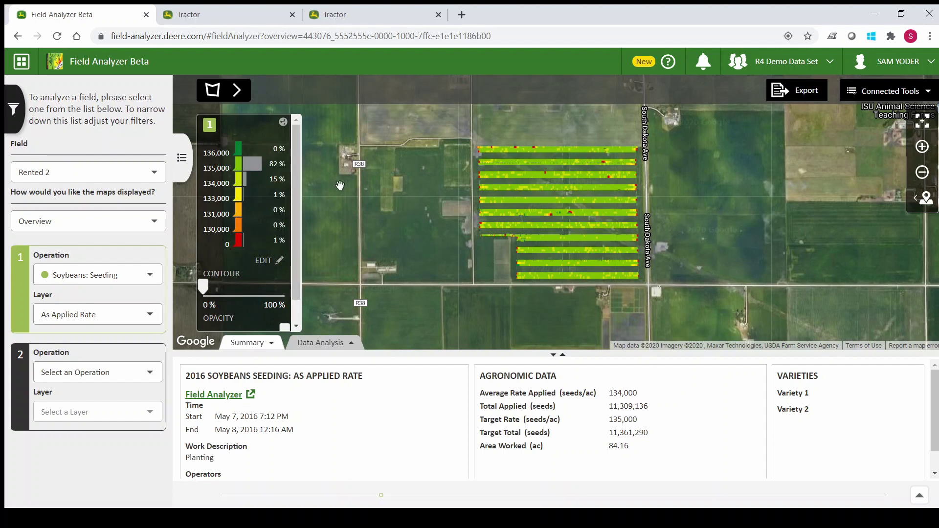
Set the first map to 2015 Corn: Harvest with the Dry Yield layer, averaging 171.88 bu/ac.
left_click(103, 320)
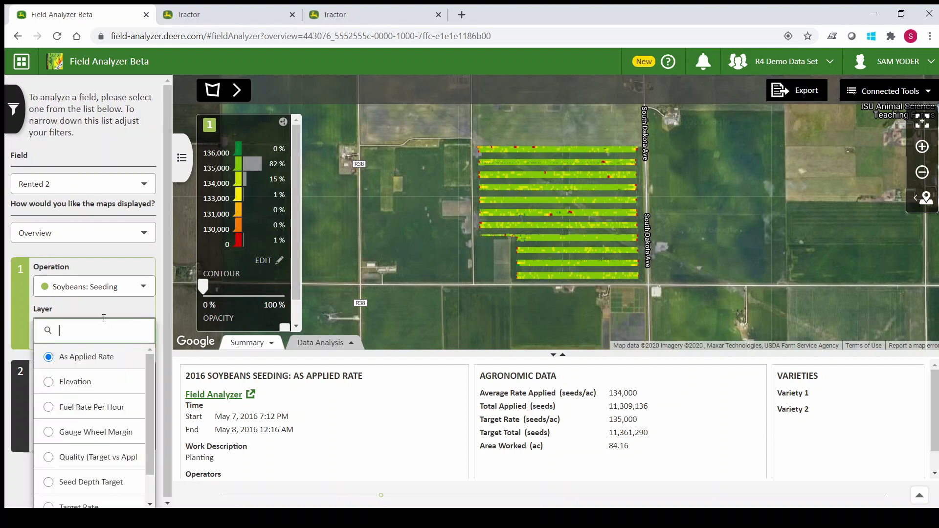
left_click(108, 287)
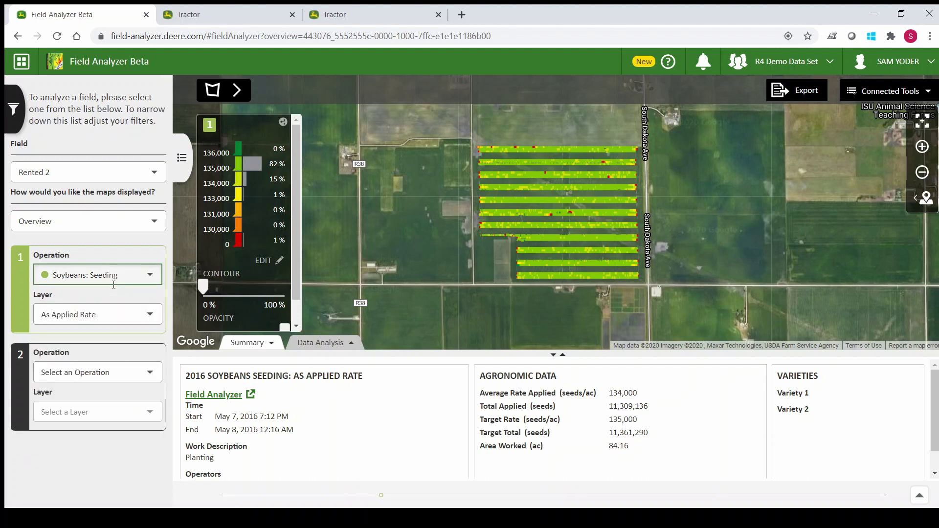
scroll(113, 404, "down", 4)
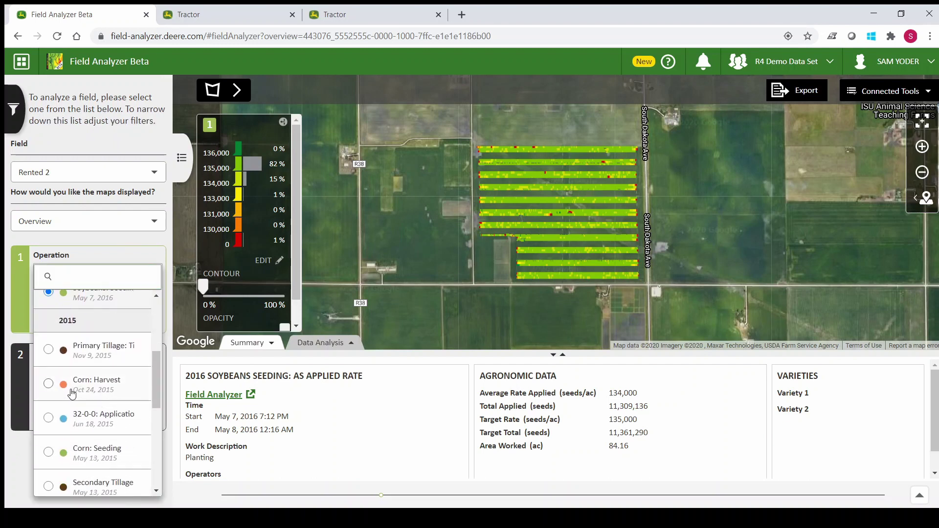
left_click(72, 387)
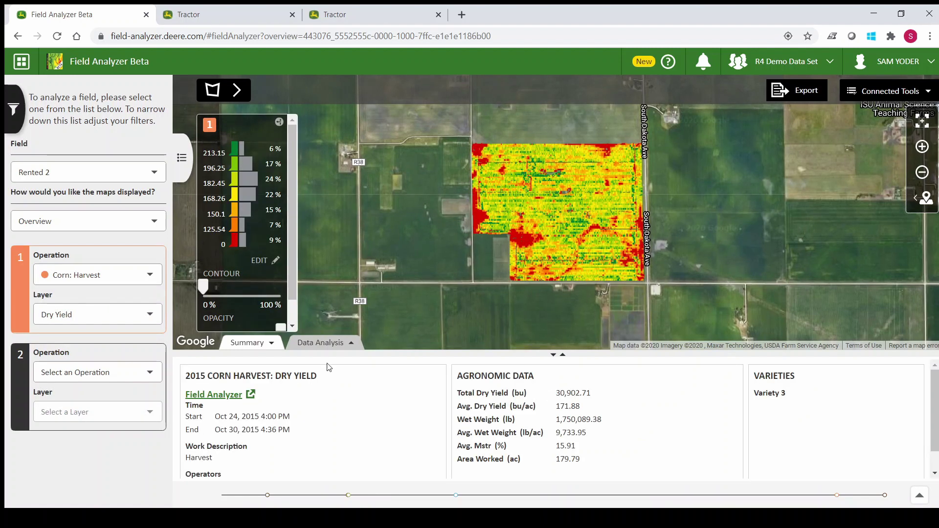
left_click(56, 316)
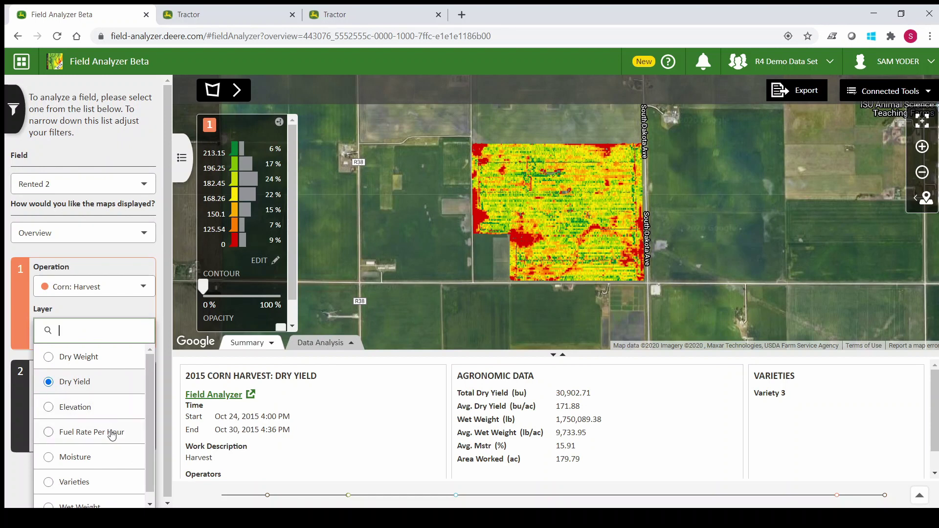
scroll(118, 435, "down", 1)
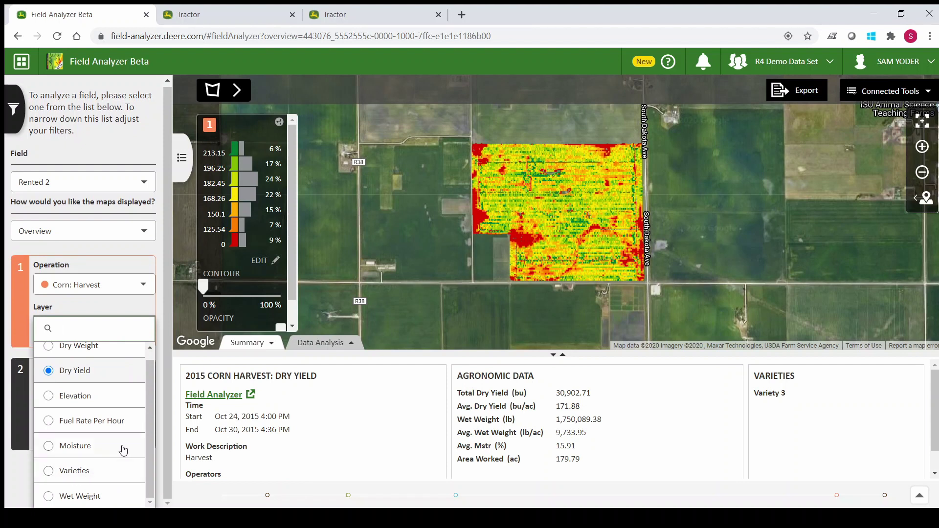
left_click(131, 305)
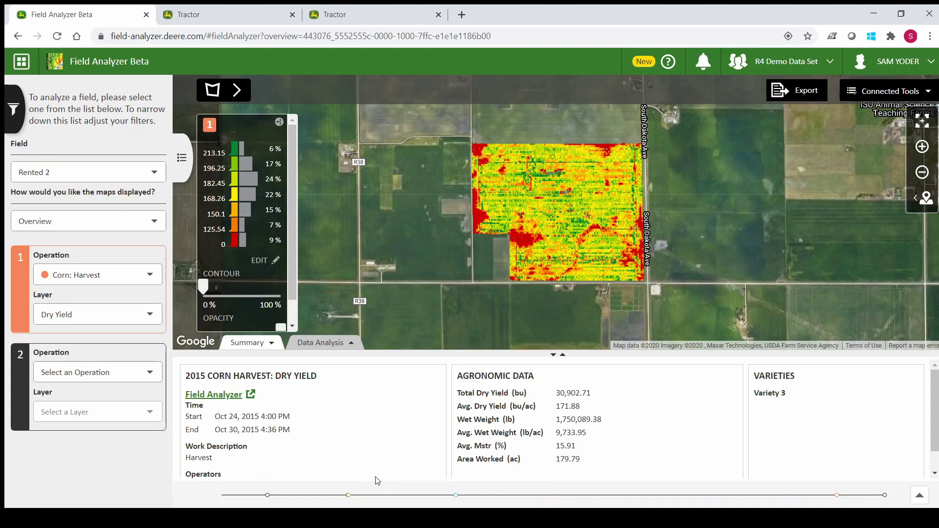
Enlarge the map area and set yield contour smoothing to about 70%, keeping opacity at 100%.
left_click_drag(564, 354, 568, 441)
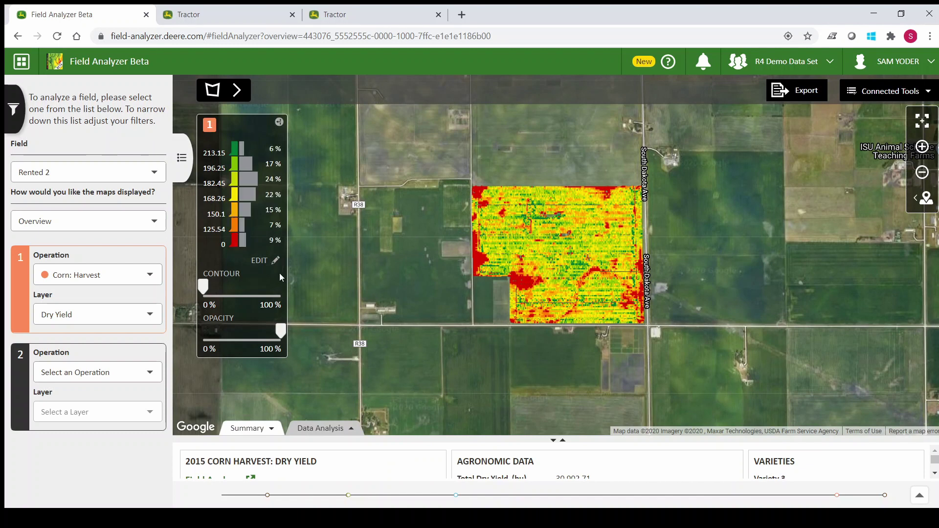
left_click_drag(204, 292, 259, 289)
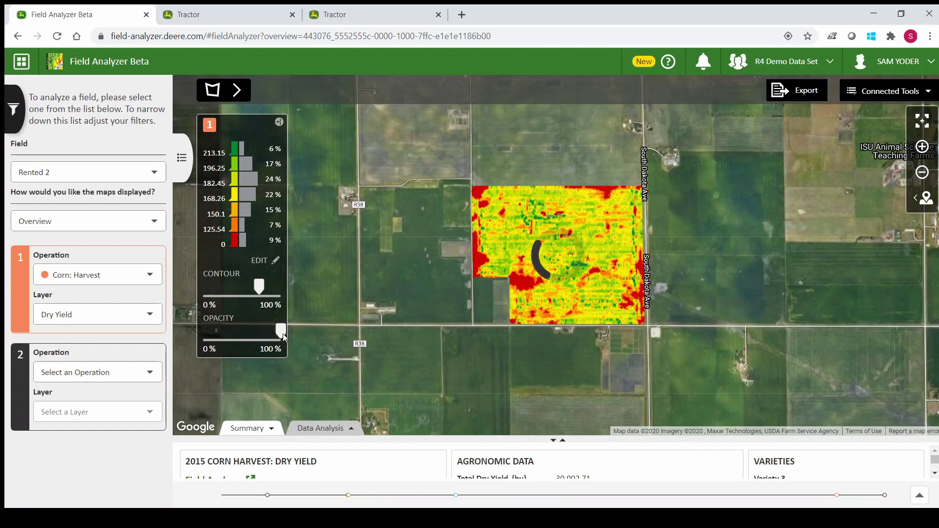
left_click_drag(283, 337, 229, 337)
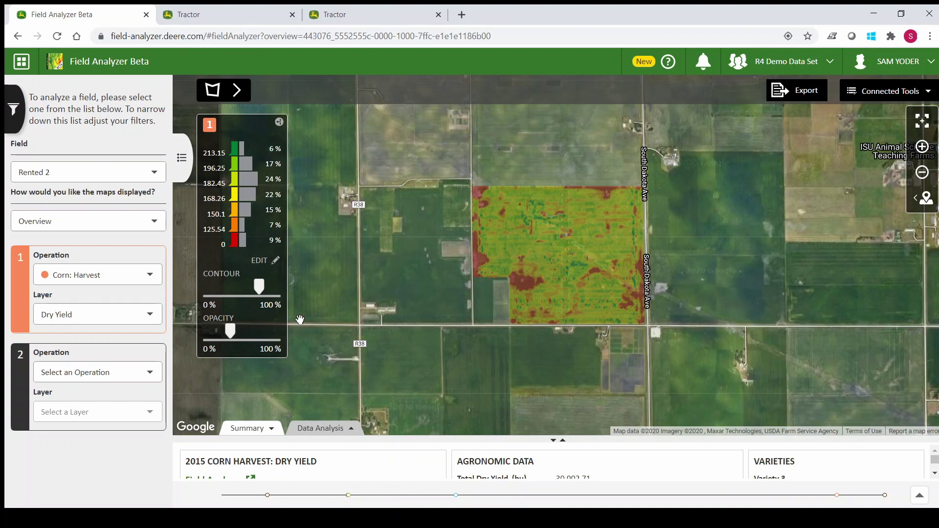
left_click_drag(234, 335, 281, 337)
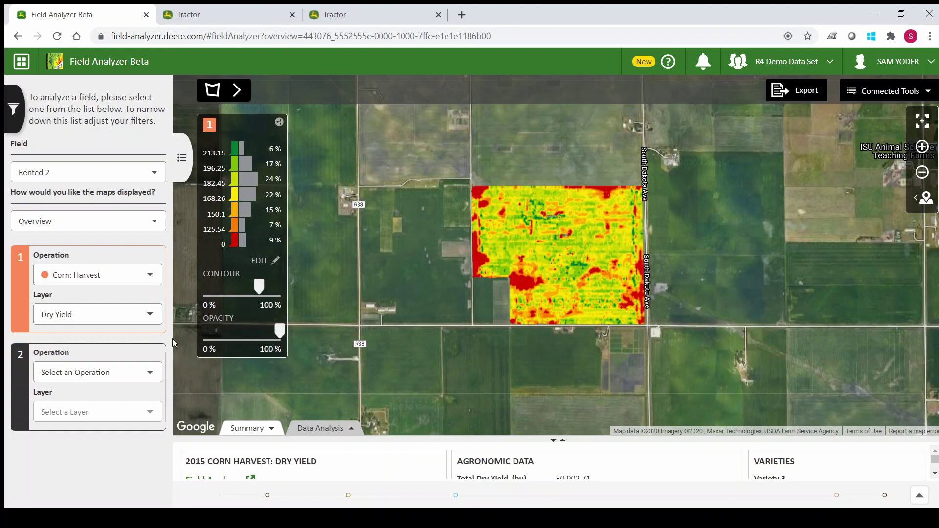
left_click(87, 377)
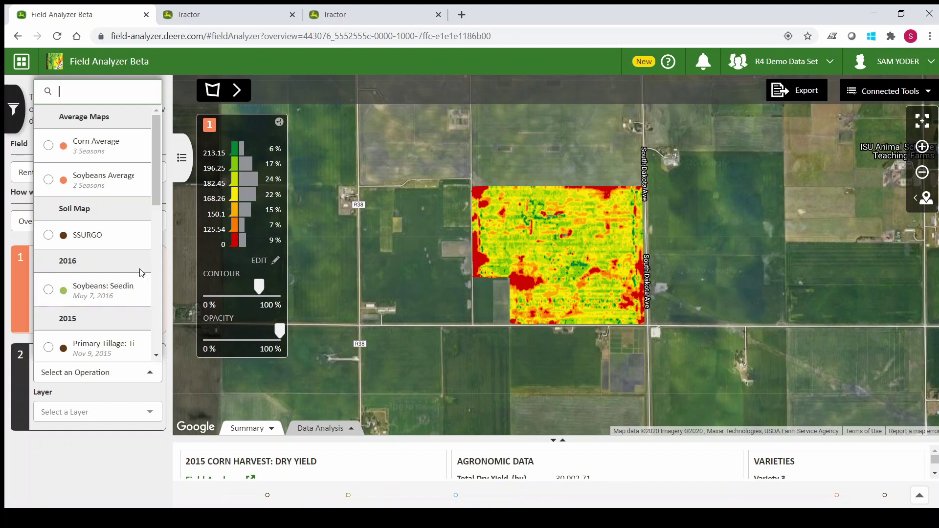
Add SSURGO as the second operation and review the Town and Texture yield table (145.71–187.45 bu/ac).
left_click(54, 237)
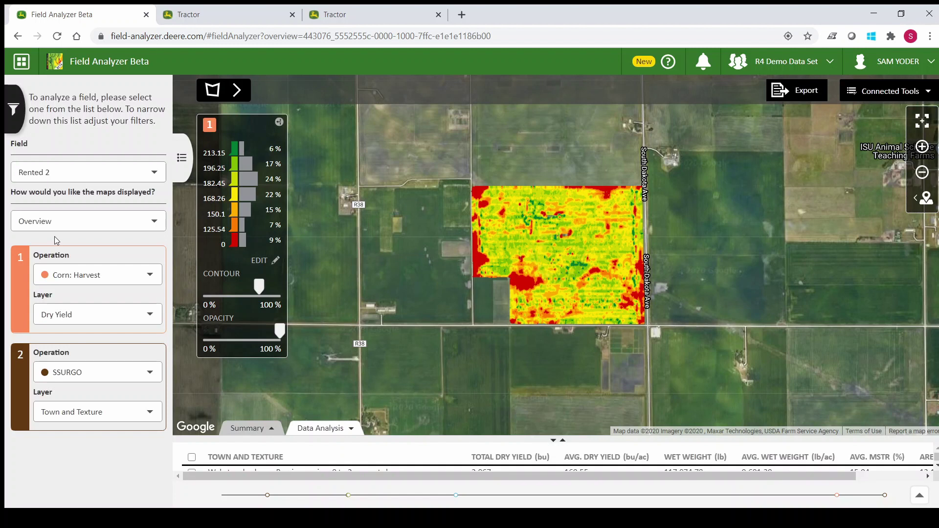
left_click_drag(558, 440, 569, 225)
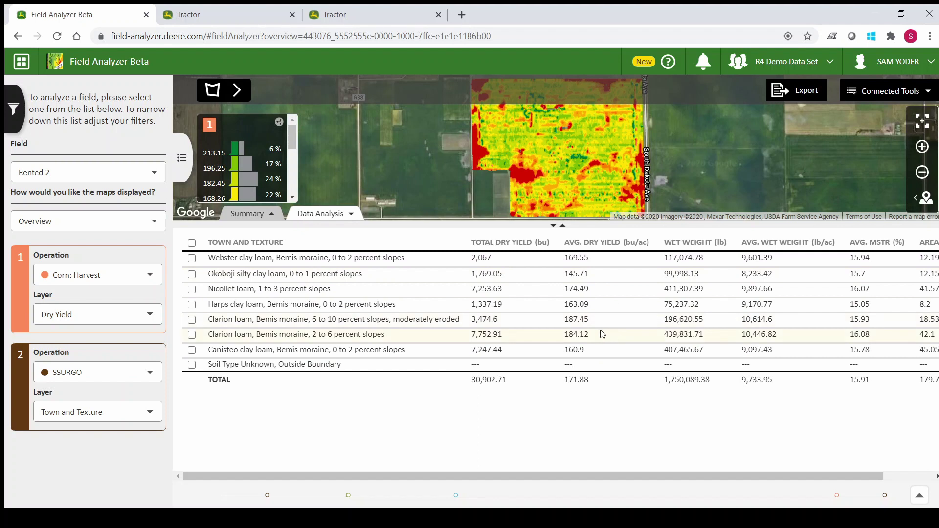
left_click_drag(560, 226, 564, 420)
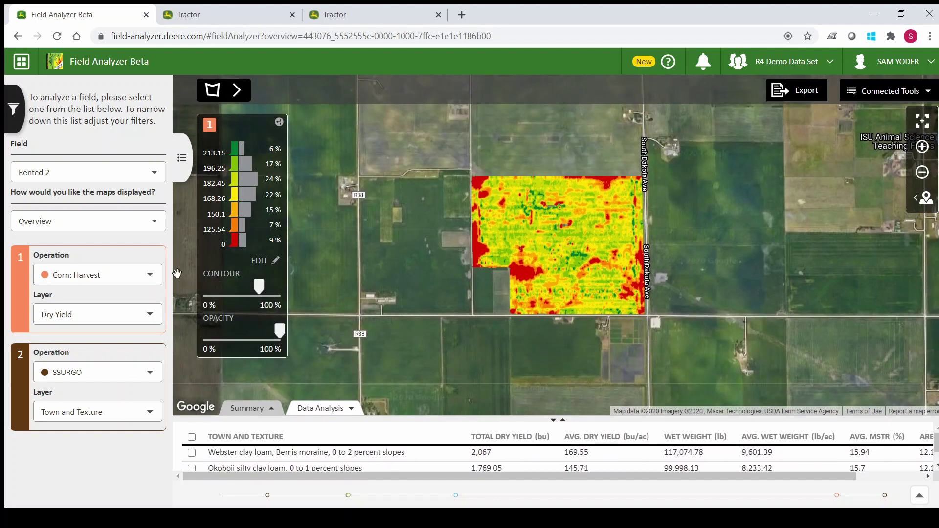
left_click(55, 224)
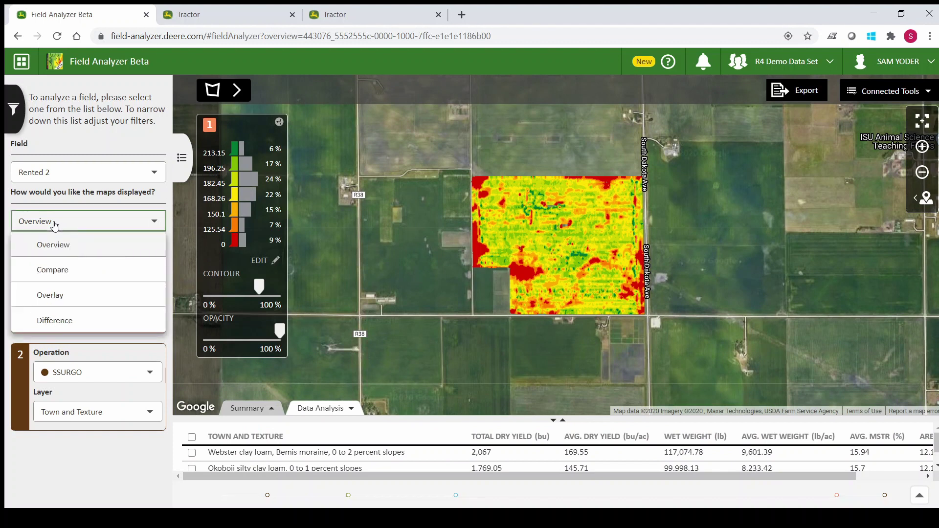
Try the Compare display mode, then switch to Overlay to lay SSURGO soils over dry yield.
left_click(70, 278)
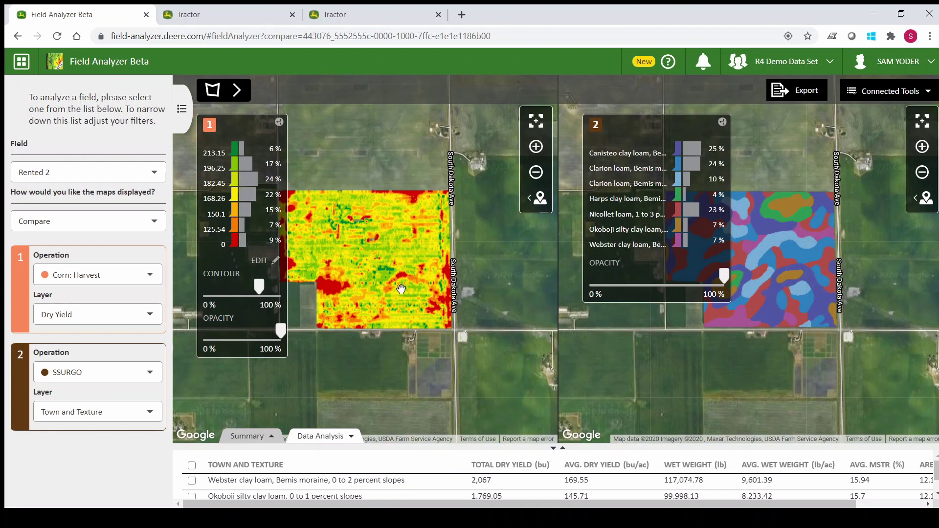
left_click(71, 231)
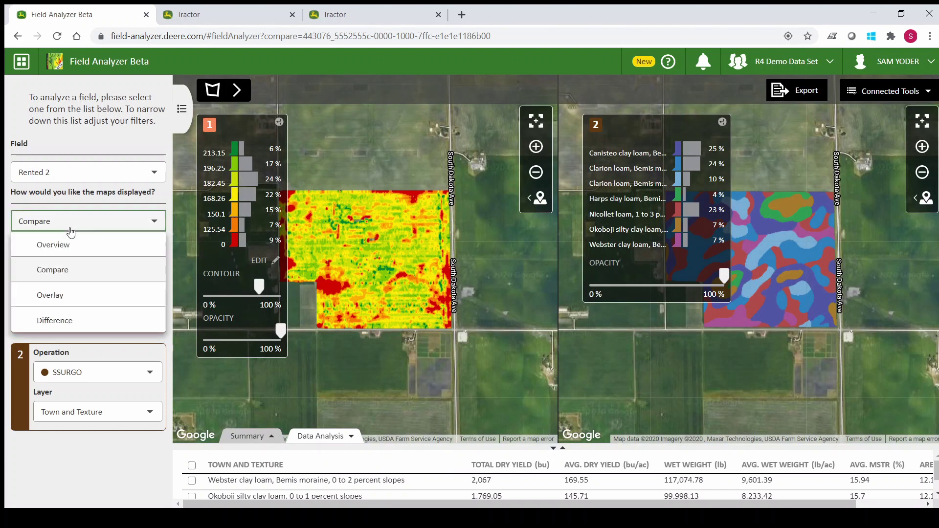
left_click(54, 299)
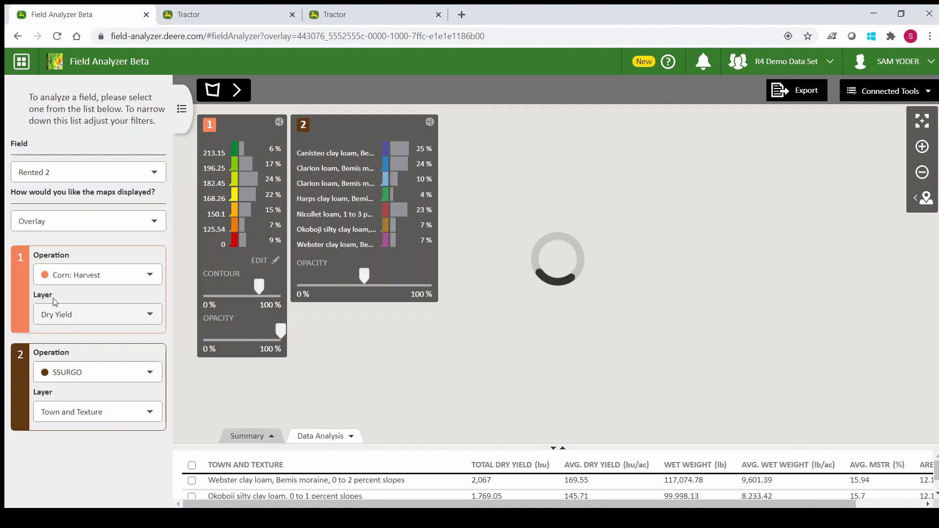